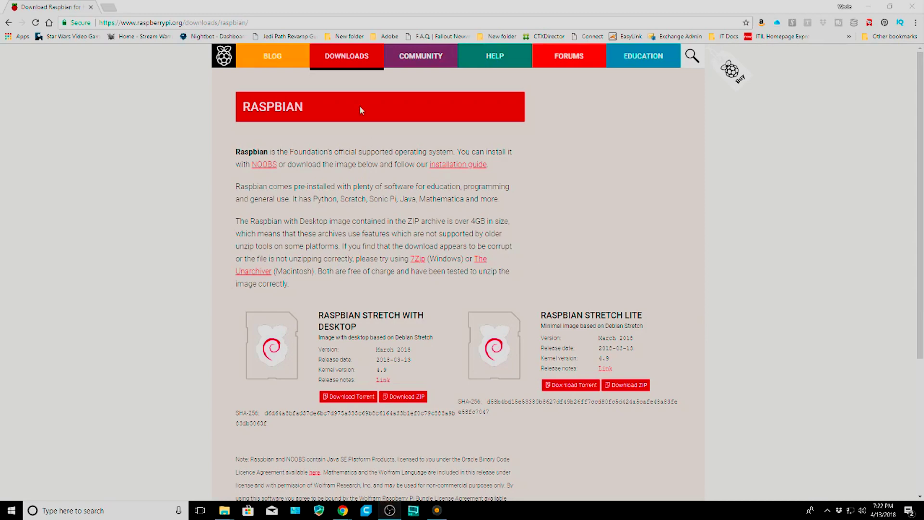
scroll(481, 222, down, 1)
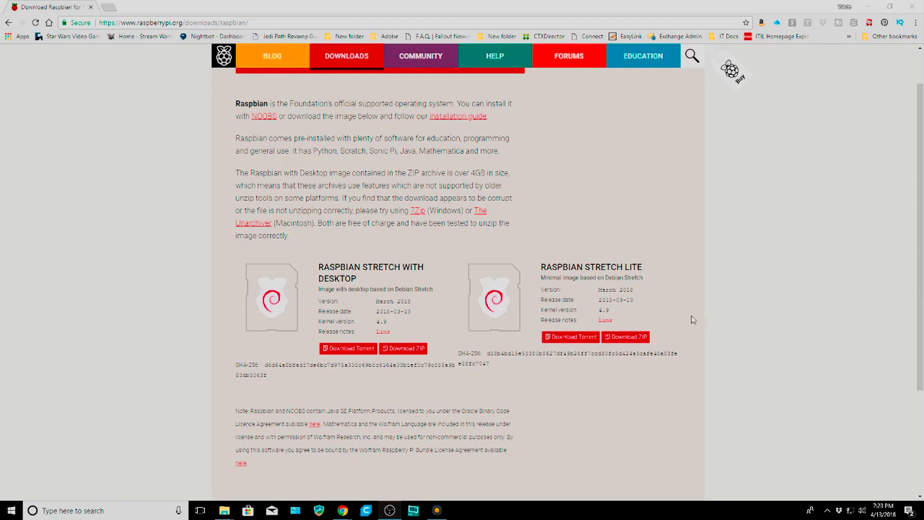
click(437, 510)
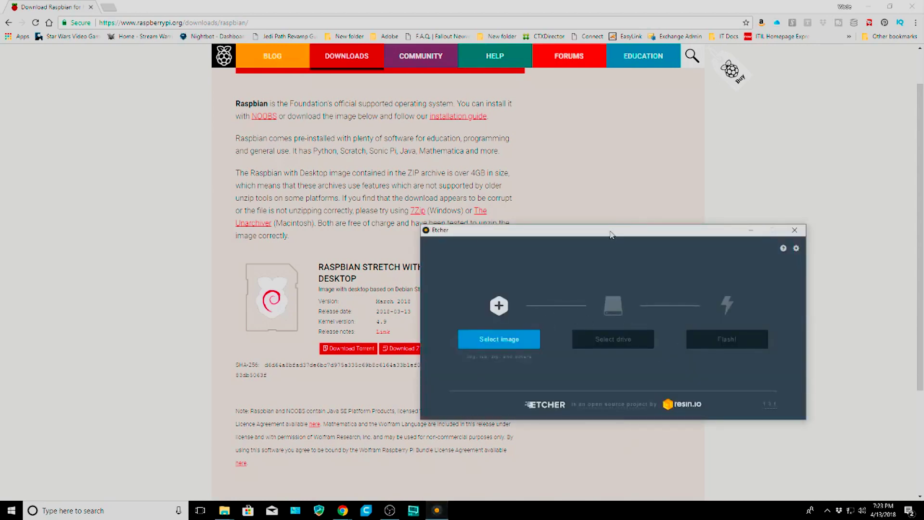
Step: Raise the Etcher window, review its Settings twice without changes, and browse for an image
drag(606, 244, 602, 154)
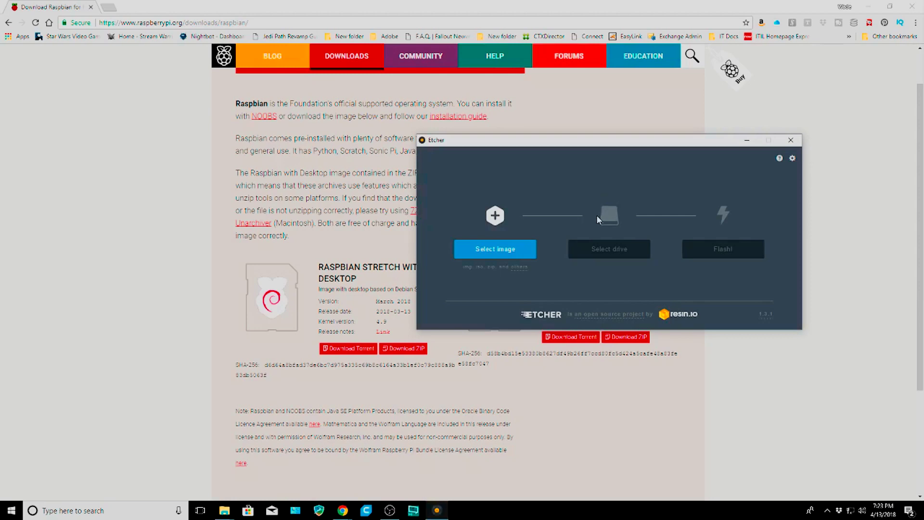
click(792, 158)
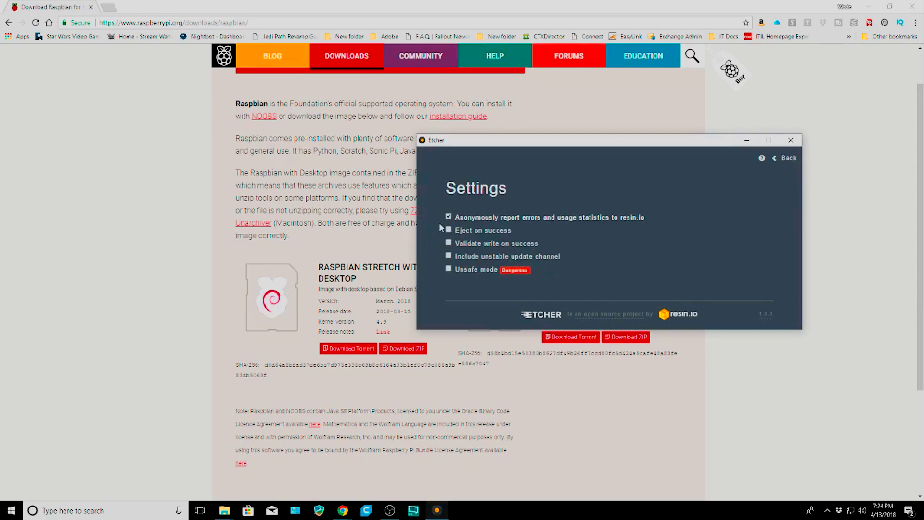
click(782, 162)
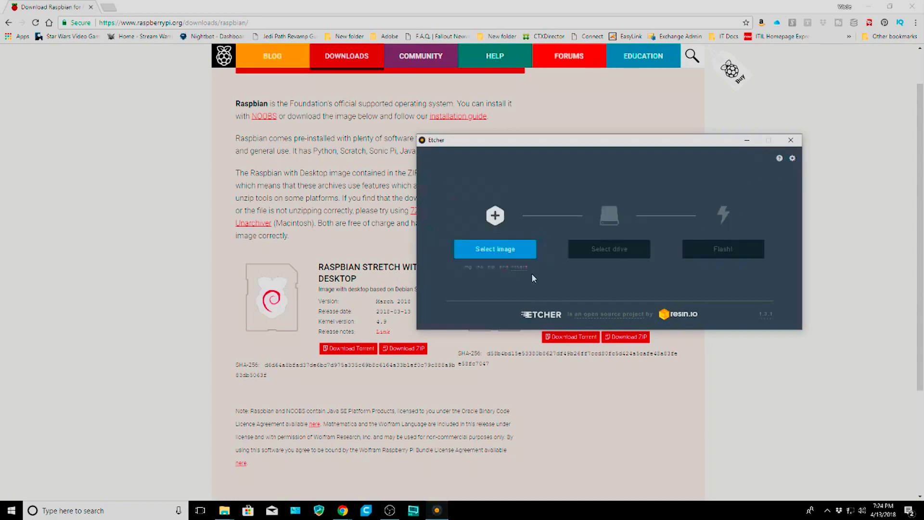
click(791, 159)
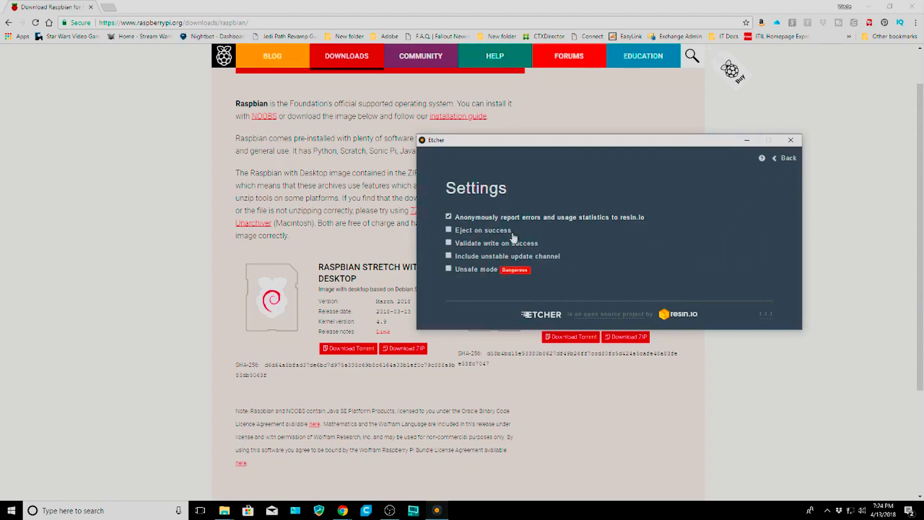
click(786, 158)
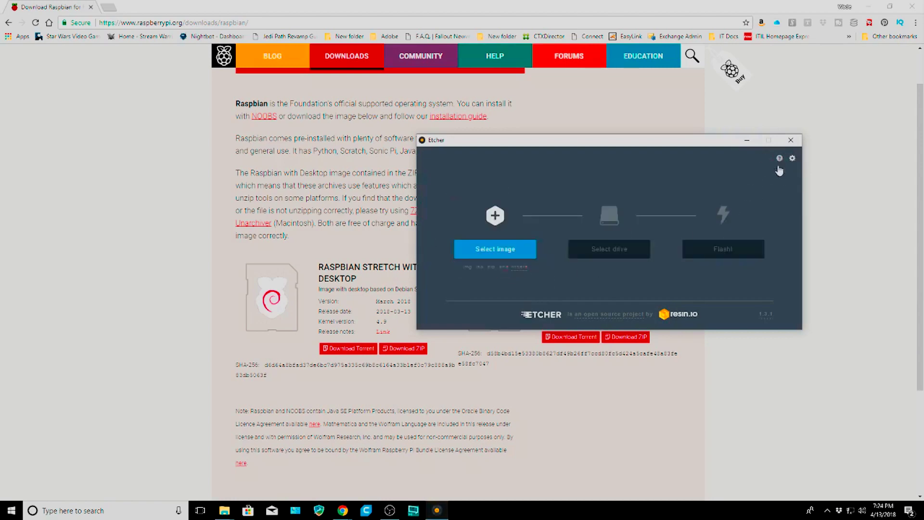
click(496, 249)
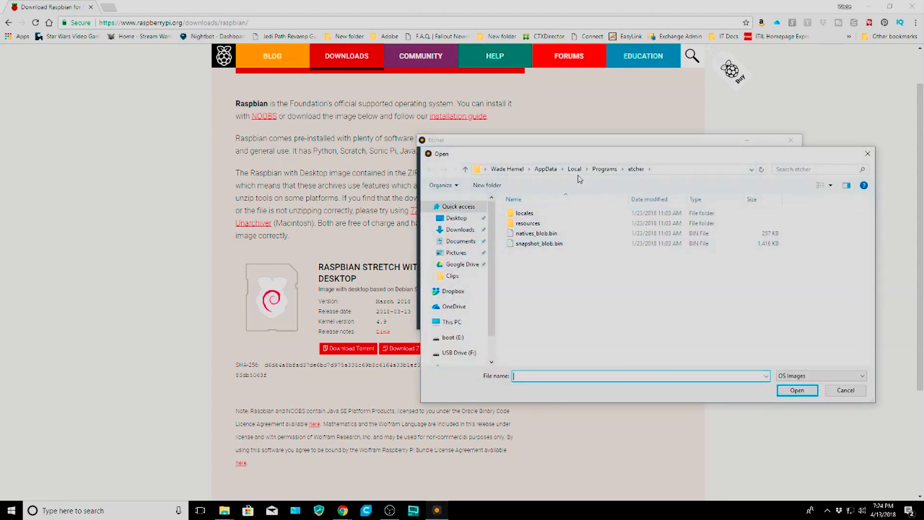
Step: Load the 2018-03-13-raspbian-stretch-lite disc image from Downloads into Etcher
click(457, 230)
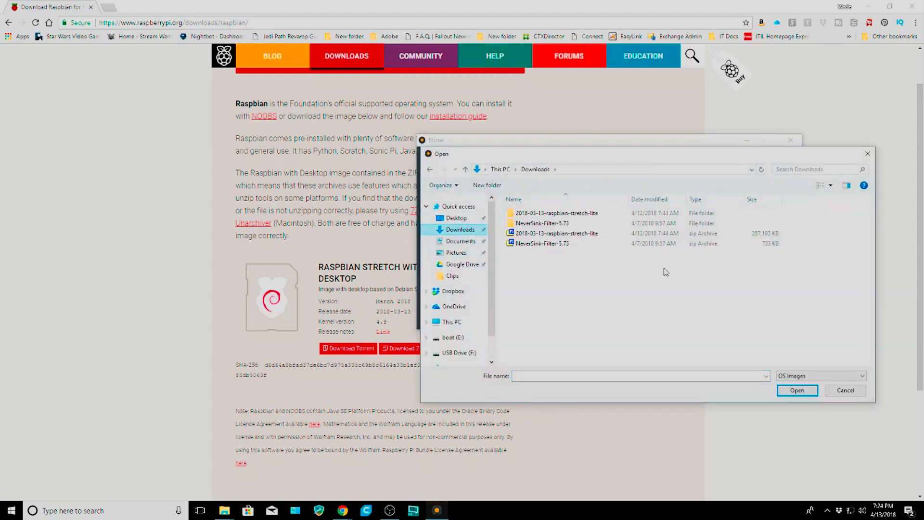
double_click(577, 214)
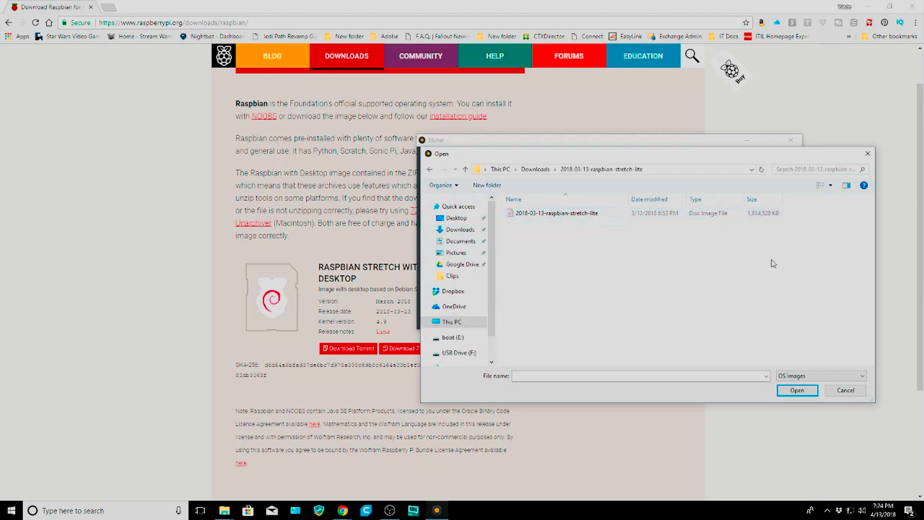
click(427, 170)
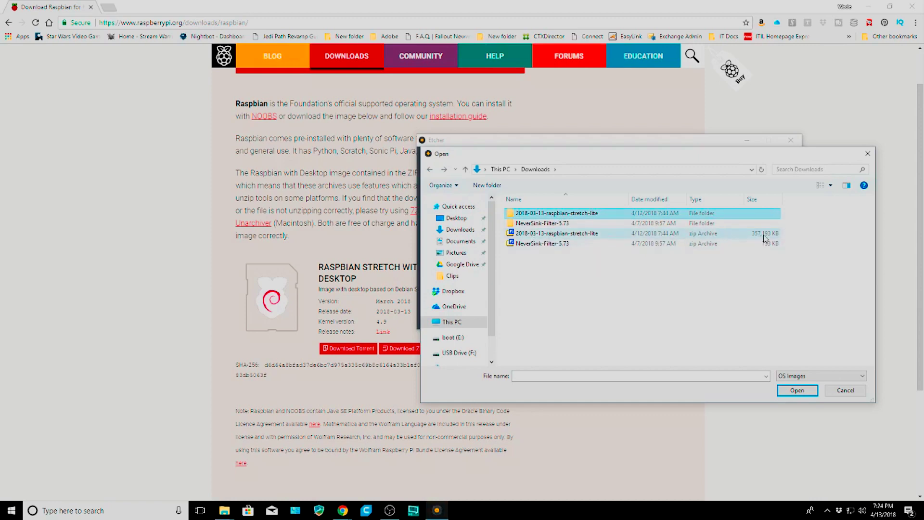
double_click(574, 214)
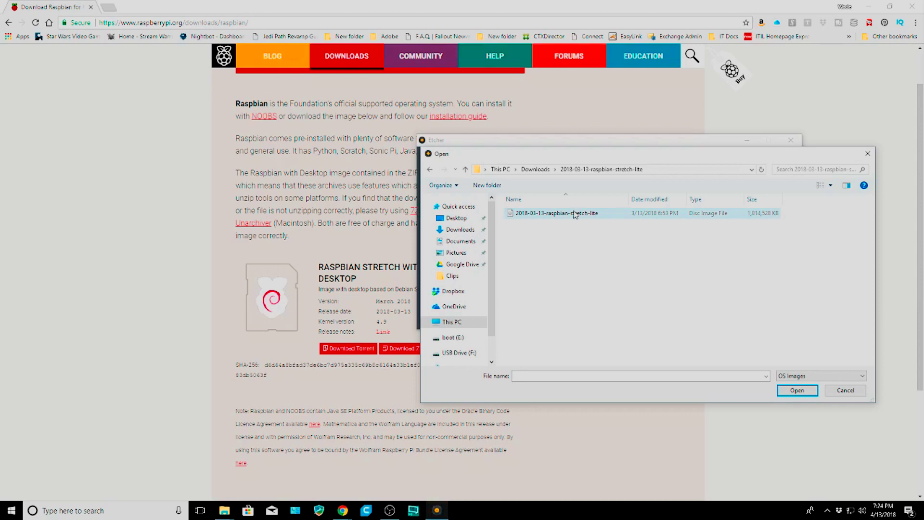
click(572, 214)
click(792, 391)
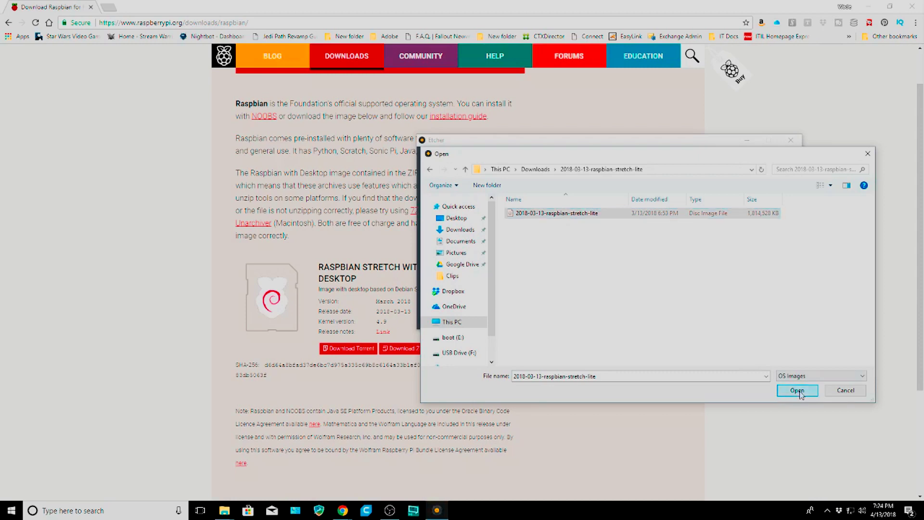
Step: Choose the Generic STORAGE DEVICE USB Device (32.03 GB) as Etcher's target drive
click(613, 256)
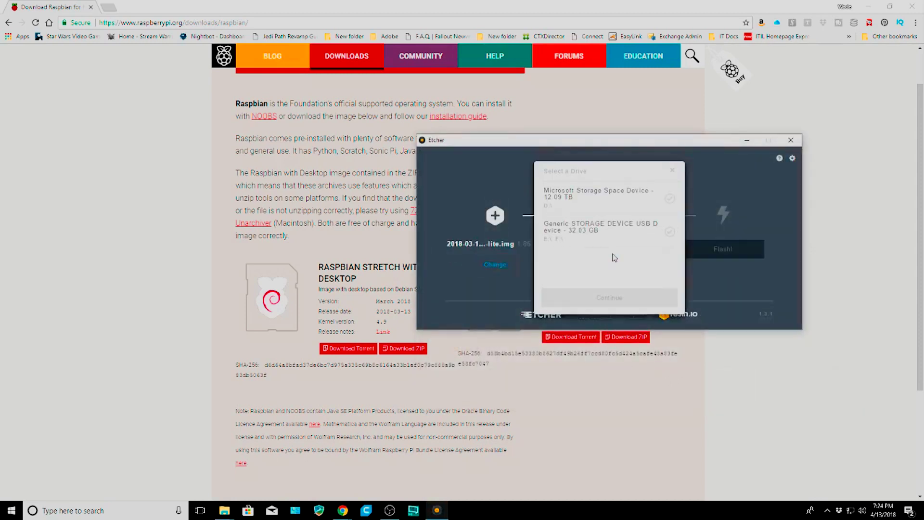
click(592, 231)
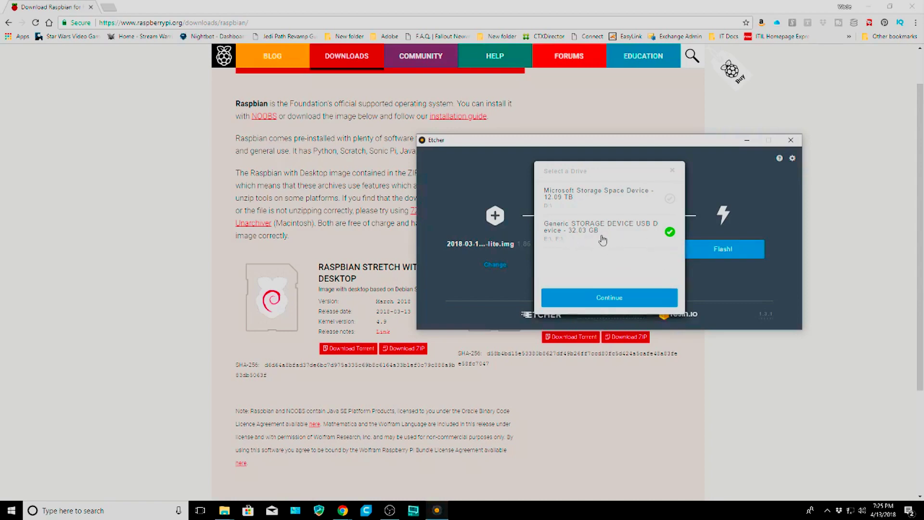
click(604, 302)
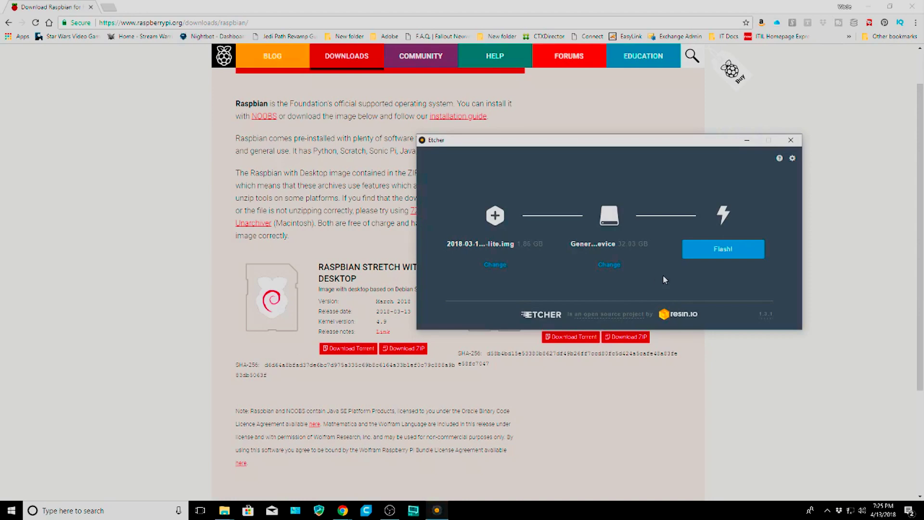
Step: Start flashing the Raspbian Lite image onto the 32 GB drive and raise the progress window
click(726, 252)
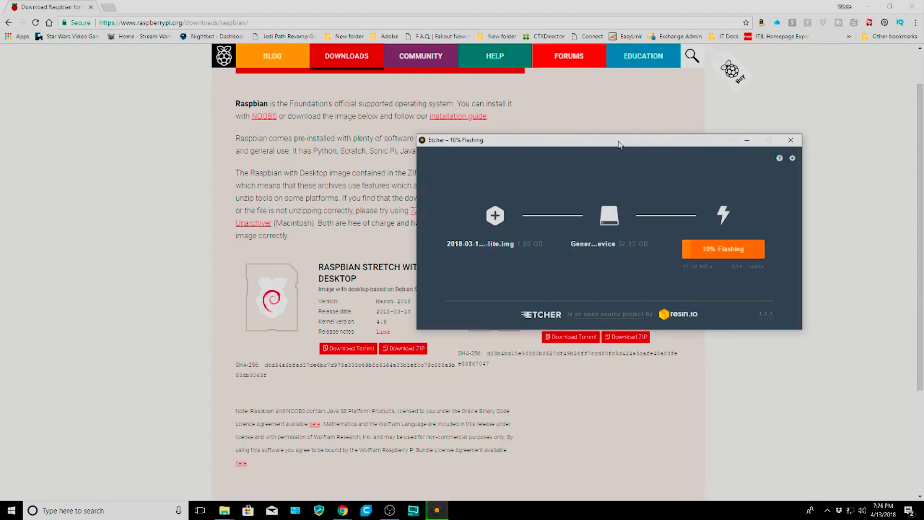
drag(619, 144, 423, 67)
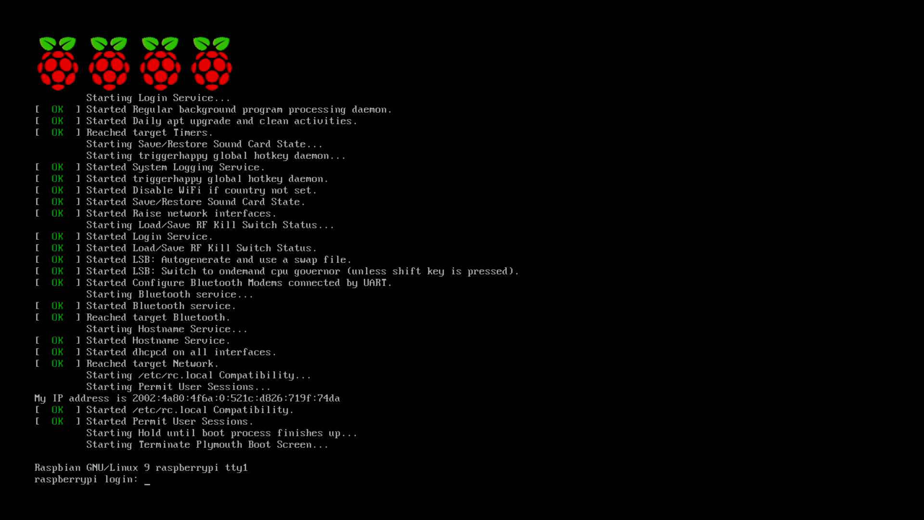
Step: After a failed attempt with a mistyped name, log in as user pi with the default password
text(spberry)
key(Return)
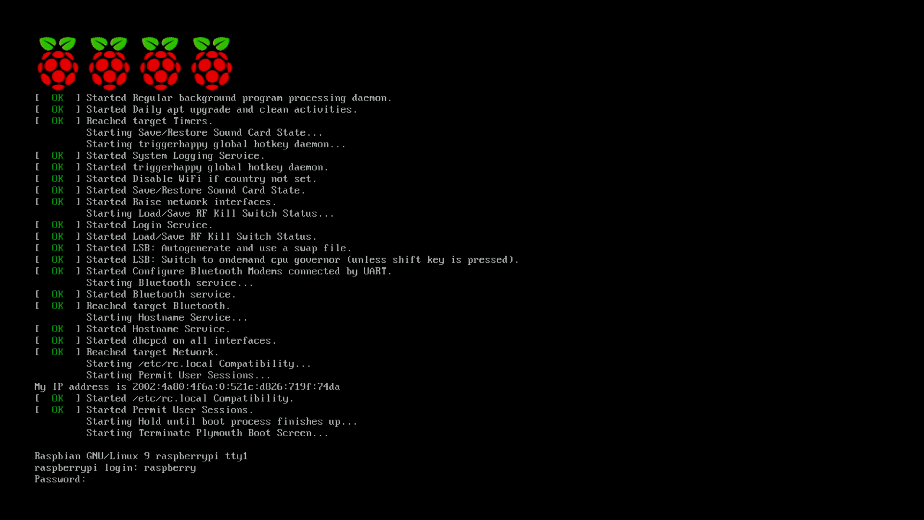
key(Return)
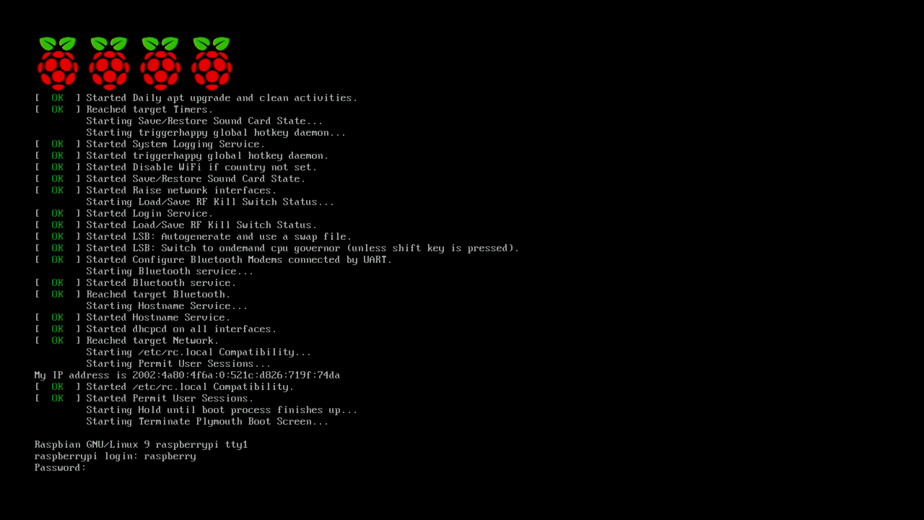
text(pispberrypi login:)
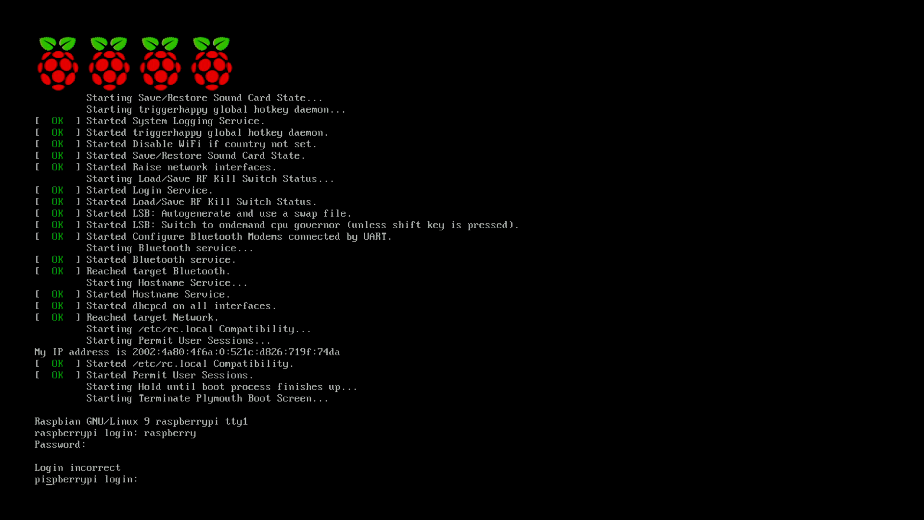
key(Return)
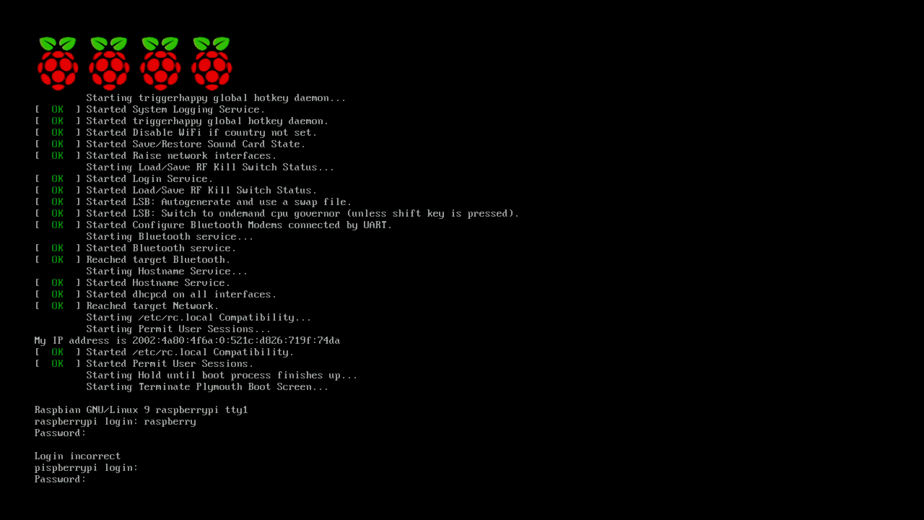
key(Return)
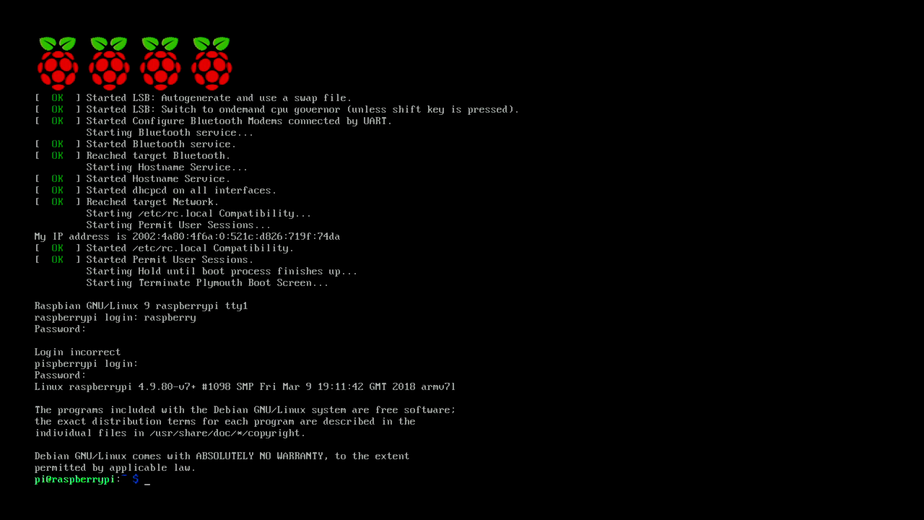
Step: Run sudo raspi-config and expand the filesystem via Advanced Options > A1 Expand Filesystem
text(sudo raspi-config)
key(Return)
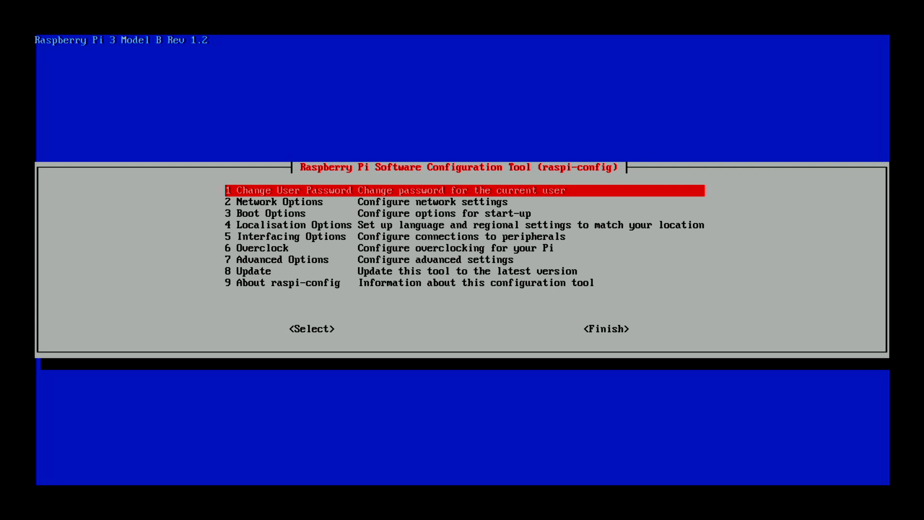
key(Down)
key(Down)
key(Down)
key(Down)
key(Down)
key(Down)
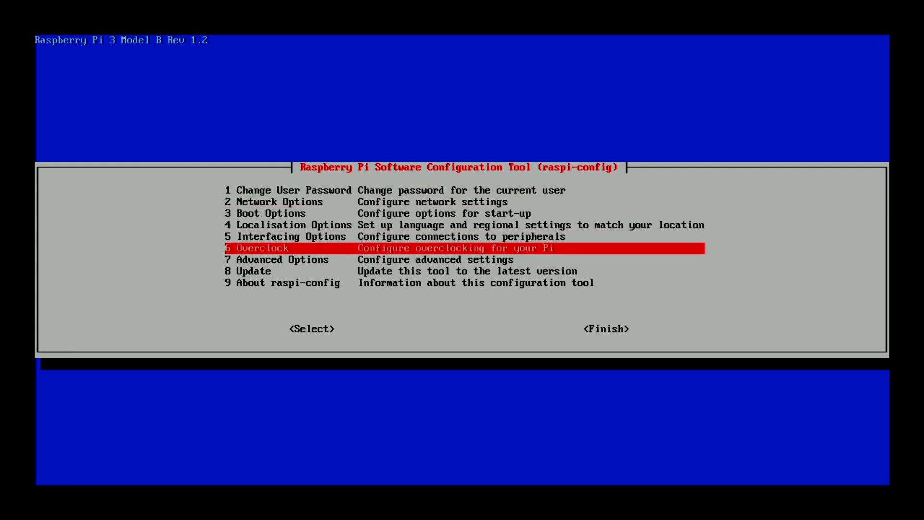
key(Return)
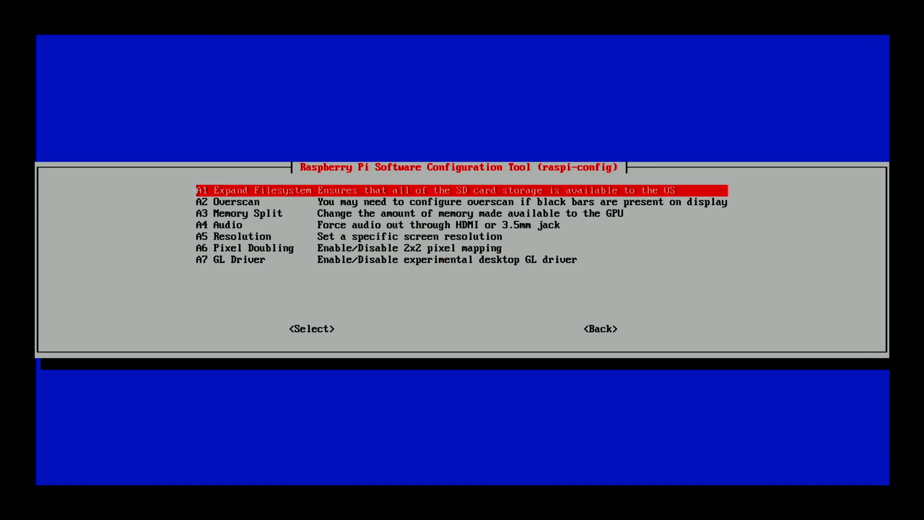
key(Return)
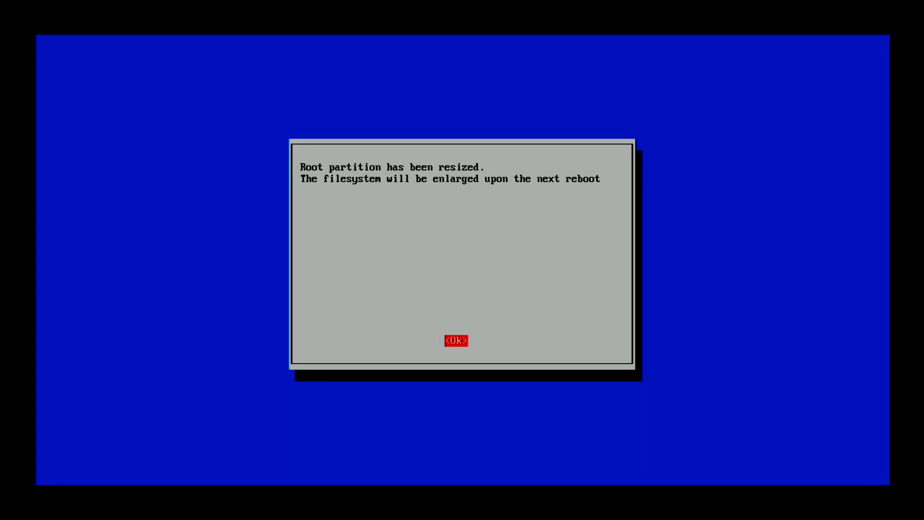
key(Return)
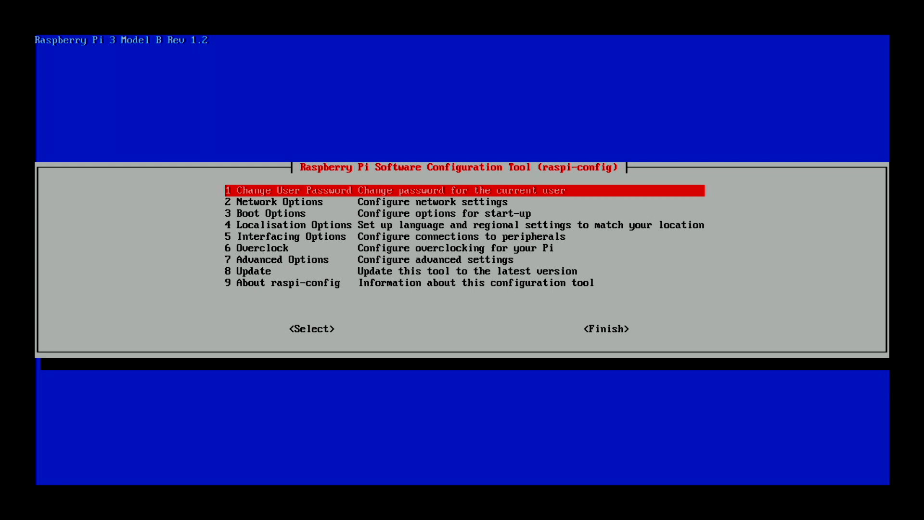
key(Return)
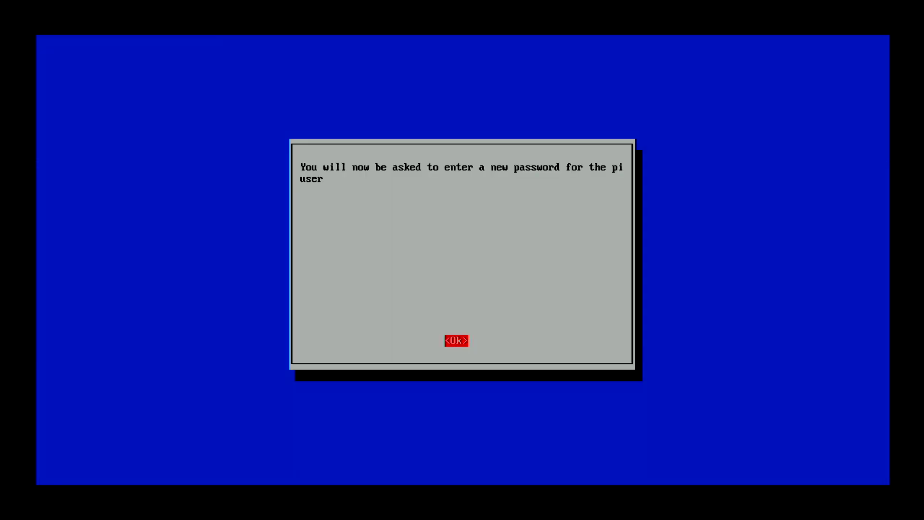
Step: Enter and confirm a new password for the pi user in raspi-config
key(Return)
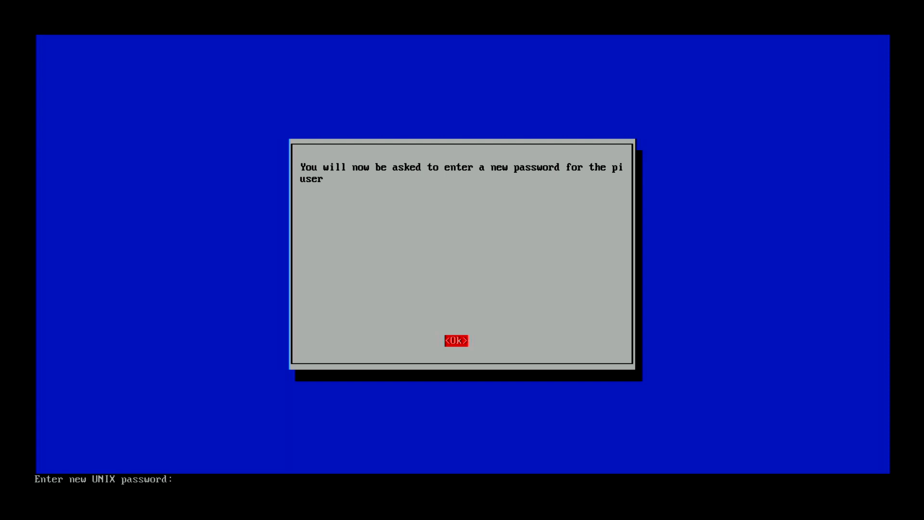
key(Return)
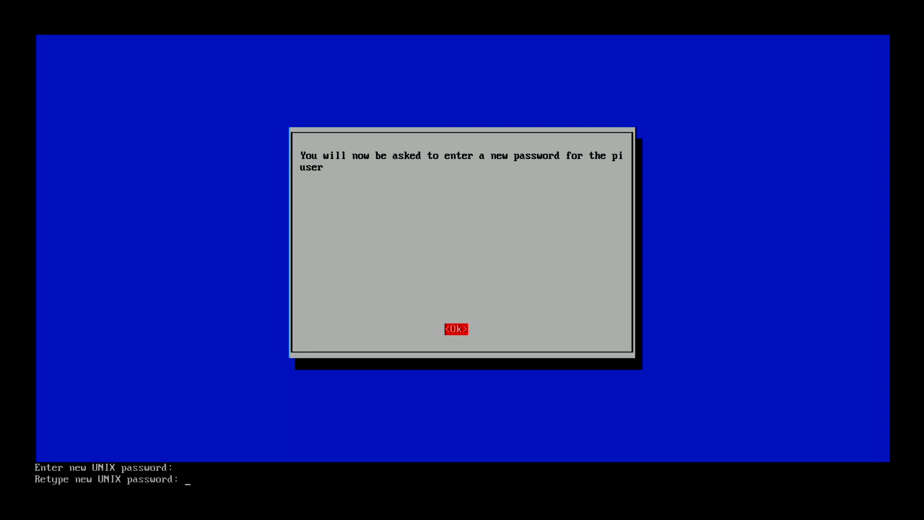
key(Return)
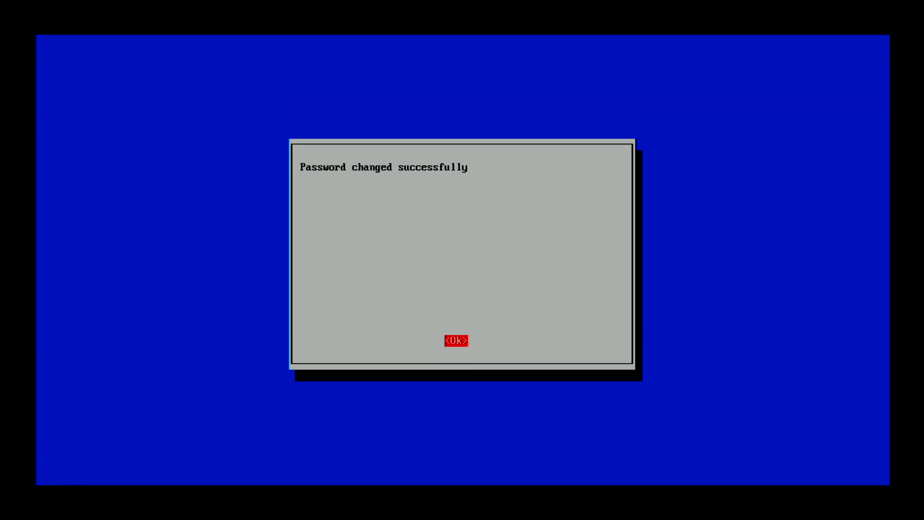
key(Return)
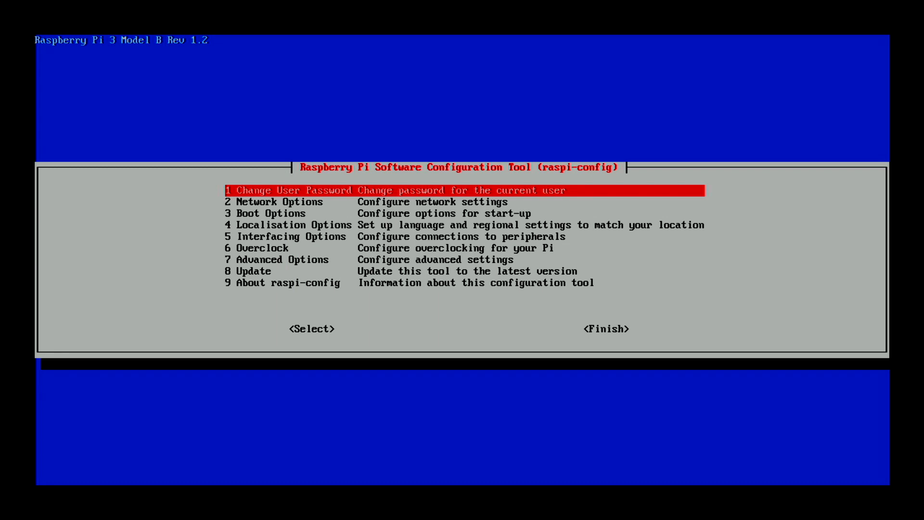
key(Down)
Step: Replace hostname raspberrypi with Storj1 under Network Options > N1 Hostname
key(Return)
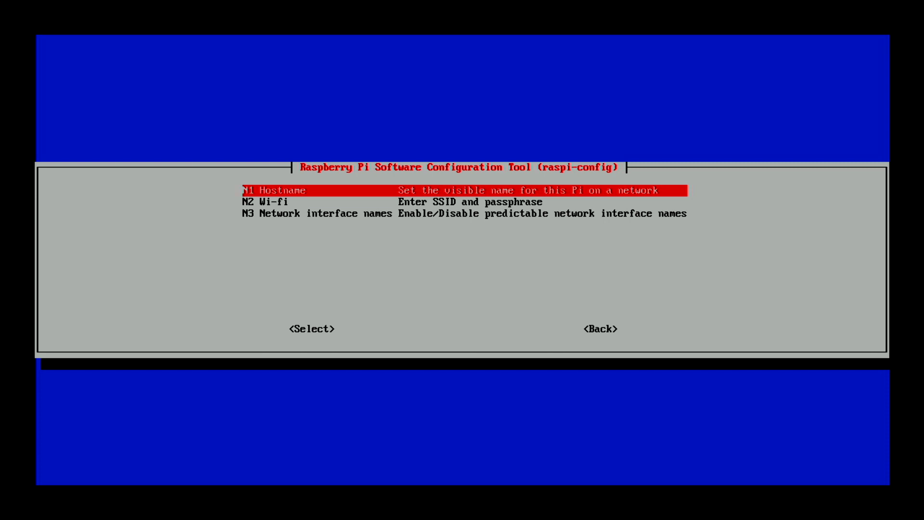
key(Down)
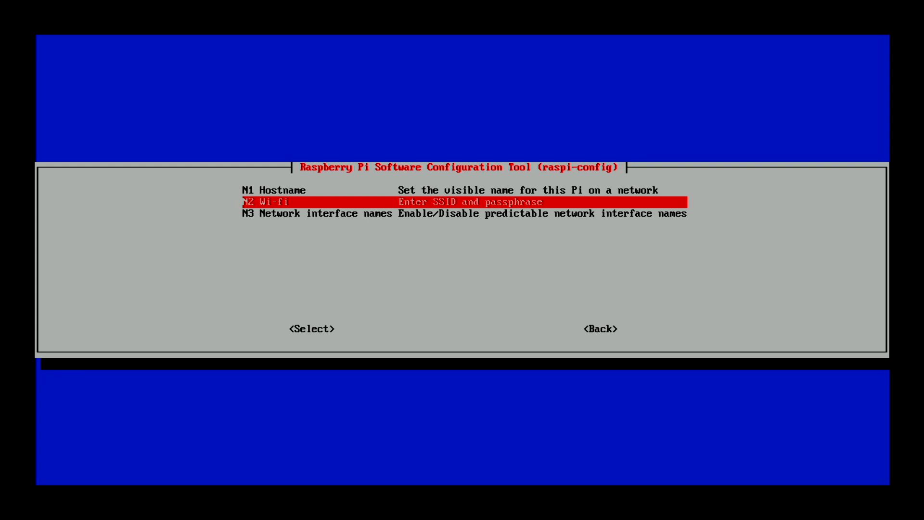
key(Down)
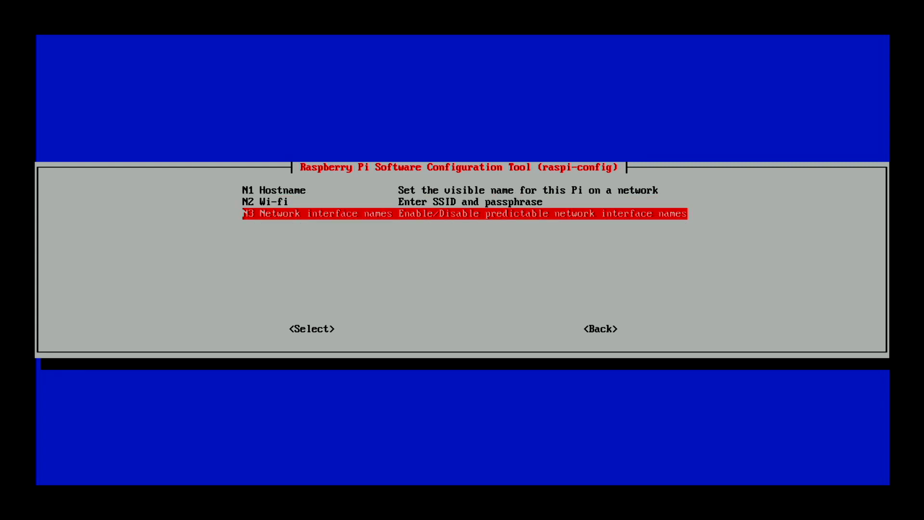
key(Up)
key(Up)
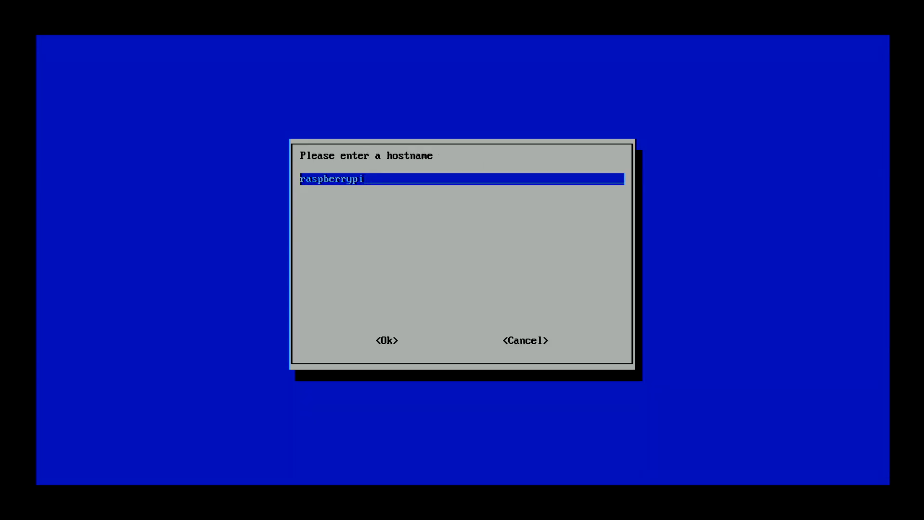
key(BackSpace)
key(BackSpace)
key(BackSpace)
key(BackSpace)
key(BackSpace)
key(BackSpace)
key(BackSpace)
key(BackSpace)
key(BackSpace)
key(BackSpace)
key(BackSpace)
text(Storj1)
key(Return)
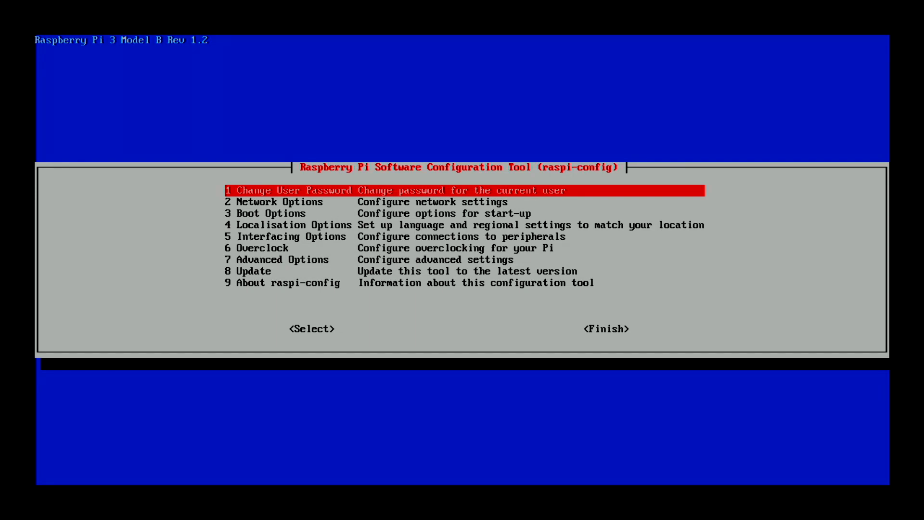
Step: Run 8 Update to bring raspi-config up to version 20180406+1
key(Down)
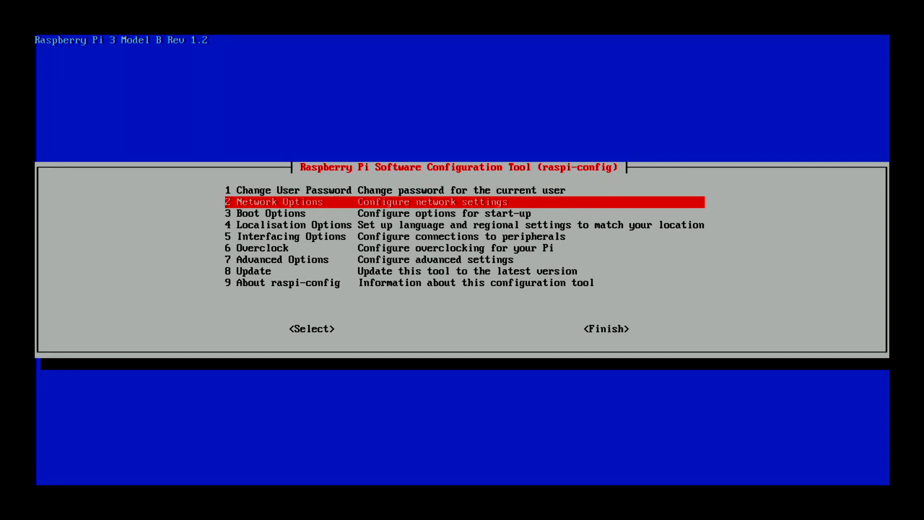
key(Down)
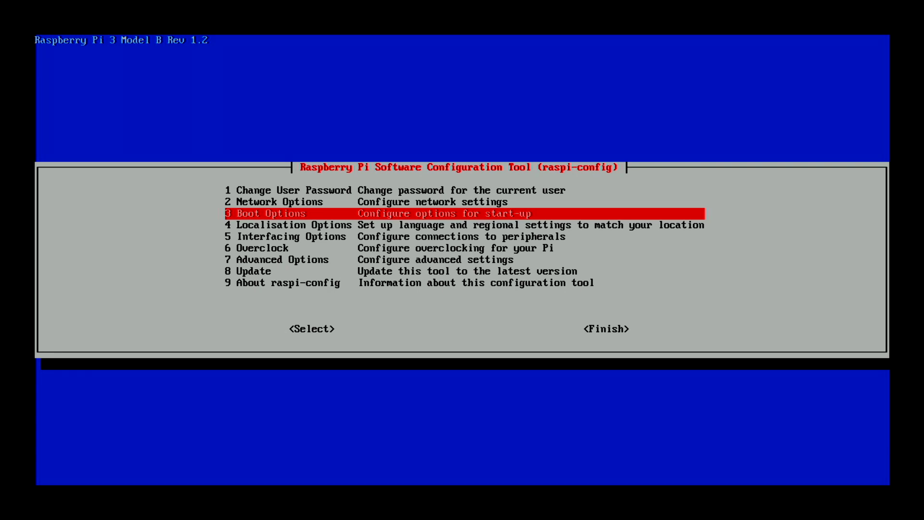
key(Down)
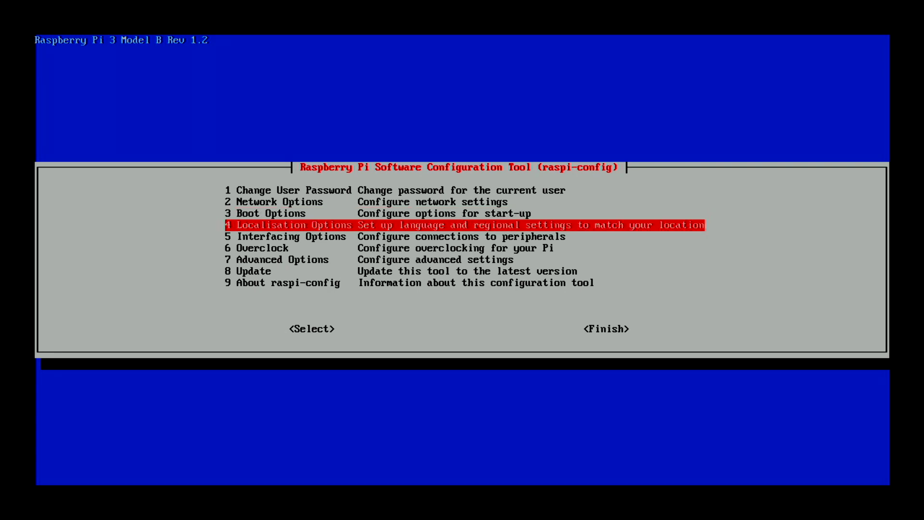
key(Down)
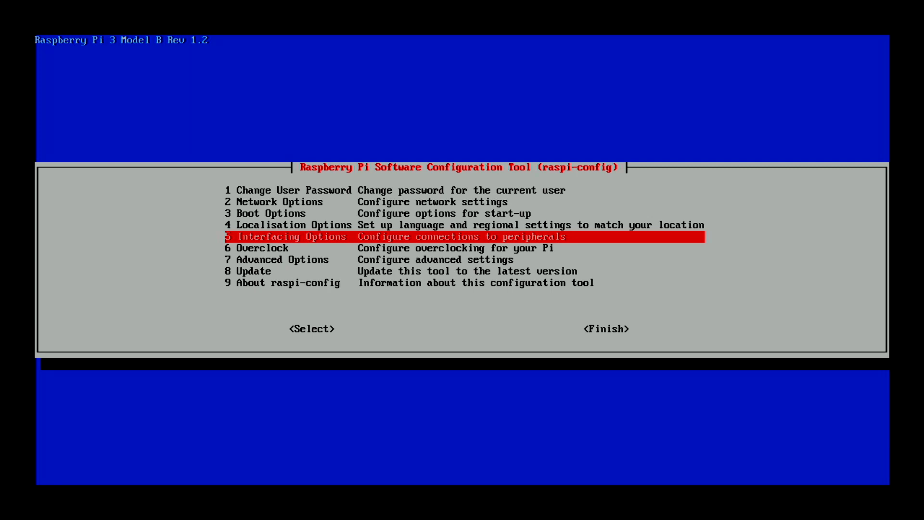
key(Down)
key(Down)
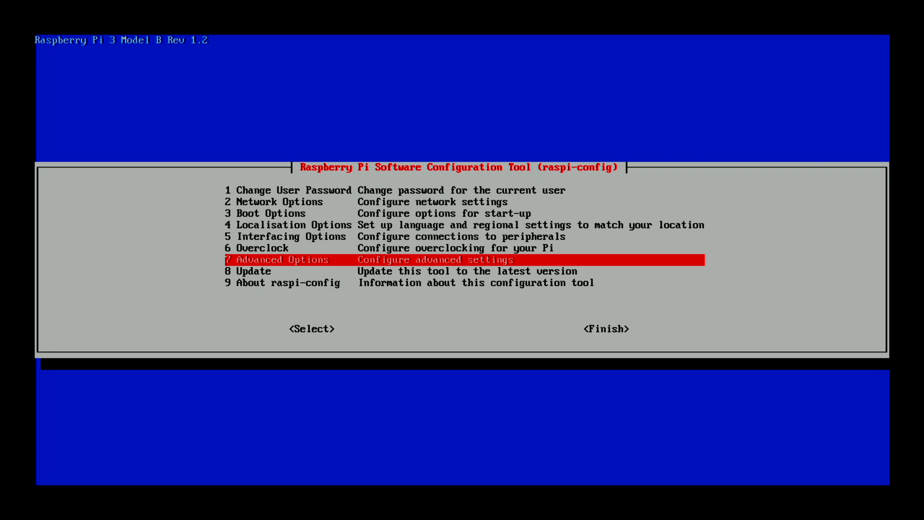
key(Down)
key(Return)
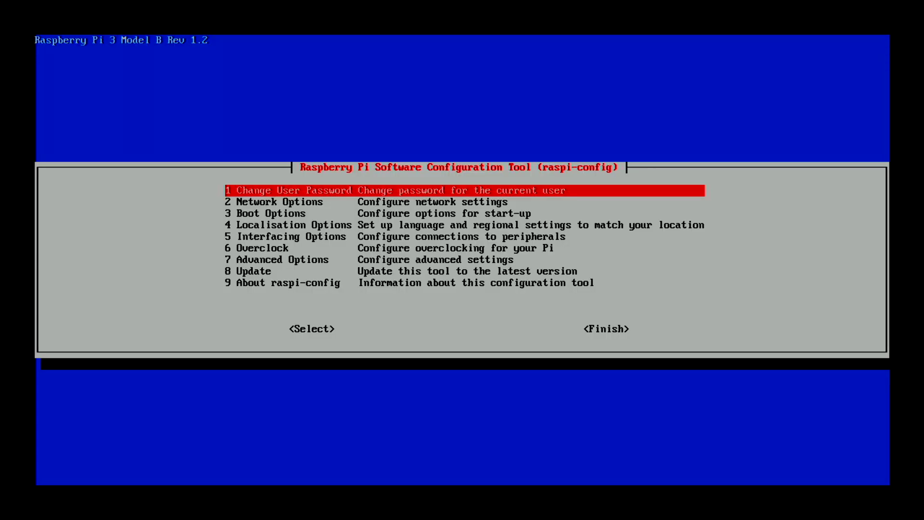
Step: Finish raspi-config and return to the shell prompt
key(Down)
key(Down)
key(Down)
key(Down)
key(Down)
key(Down)
key(Down)
key(Down)
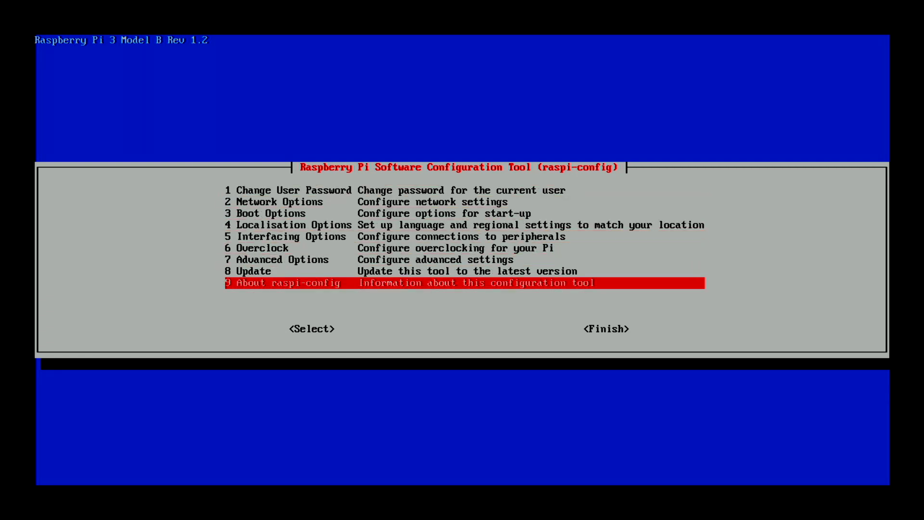
key(Tab)
key(Tab)
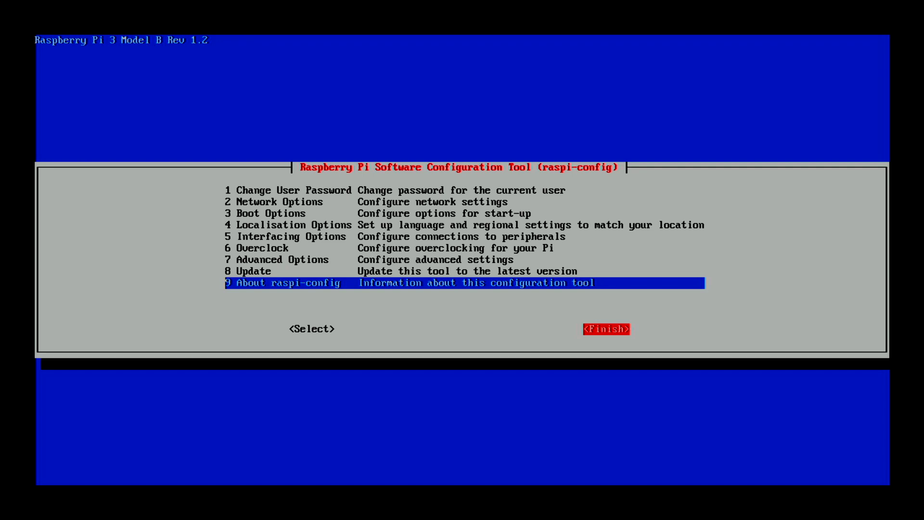
key(Return)
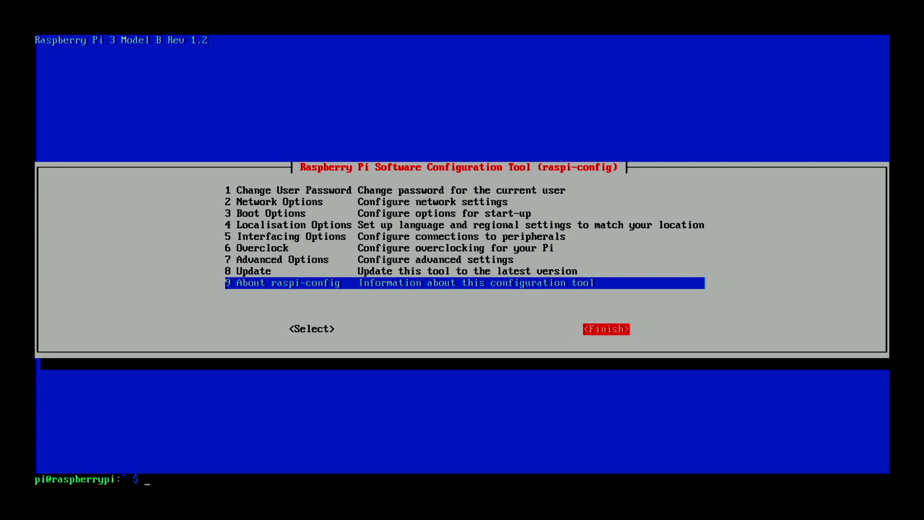
Step: Refresh package lists with sudo apt-get update, then enter sudo apt-get upgrade
text(sudo apt-get update)
key(Return)
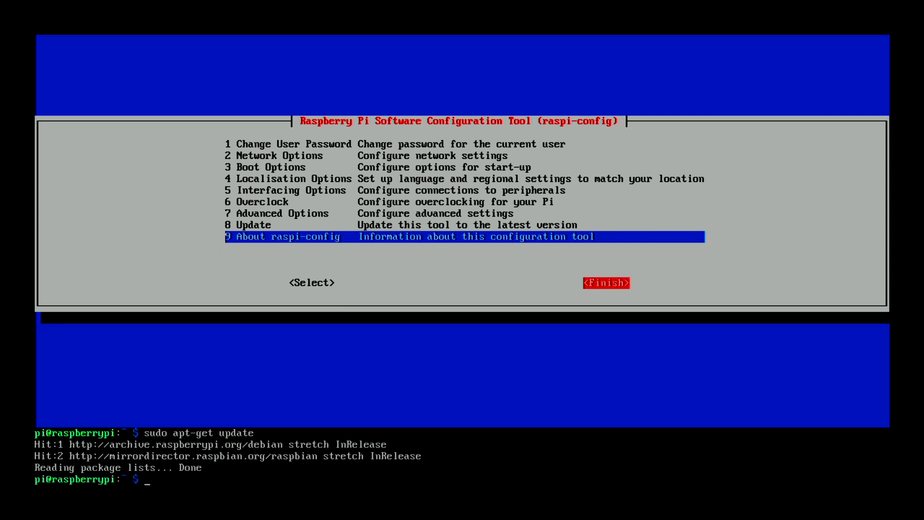
text(sudo apt-get upgrade)
Step: Run 'sudo apt-get upgrade' and confirm, so the 18 packages (81.8 MB) begin downloading
key(Return)
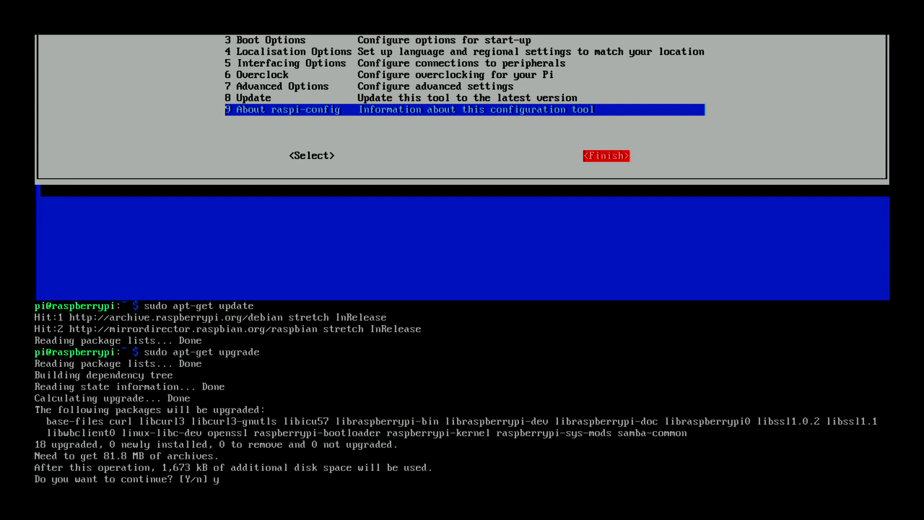
key(Return)
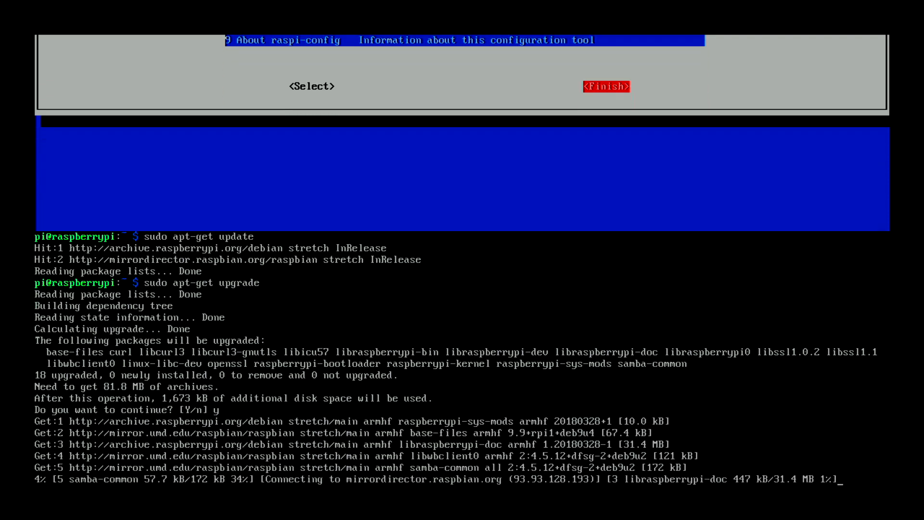